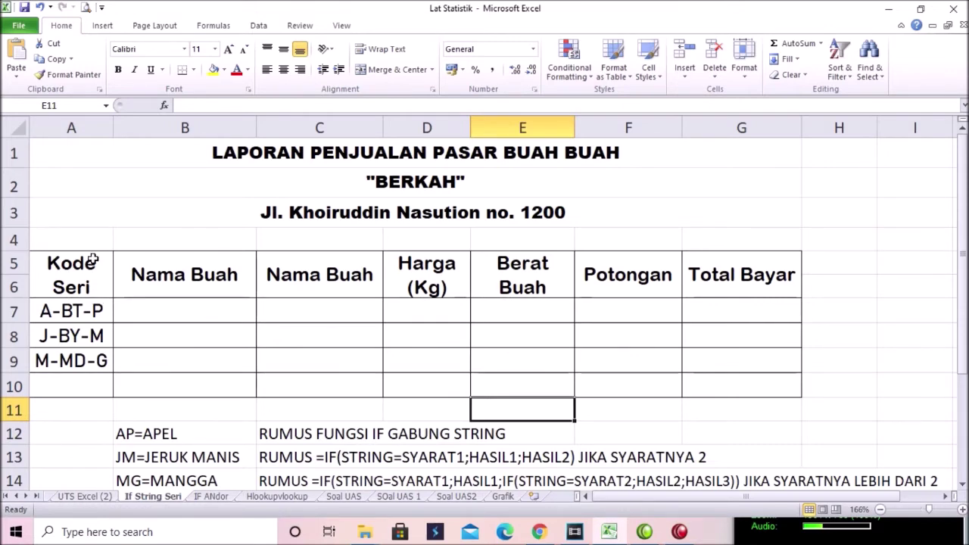
# Review the Kode Seri and Nama Buah headers and code A-BT-P, then begin =IF(LEFT( in B7
pyautogui.click(80, 267)
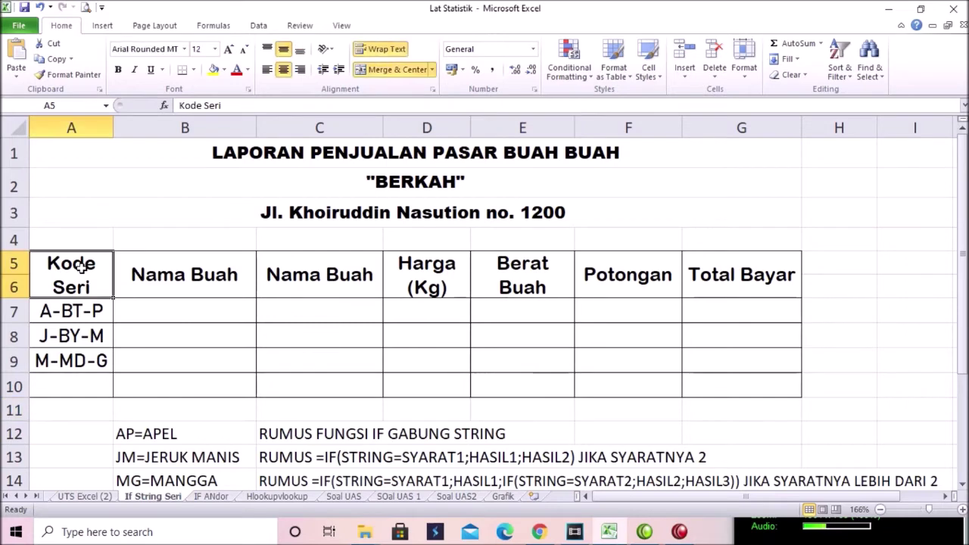
pyautogui.click(170, 278)
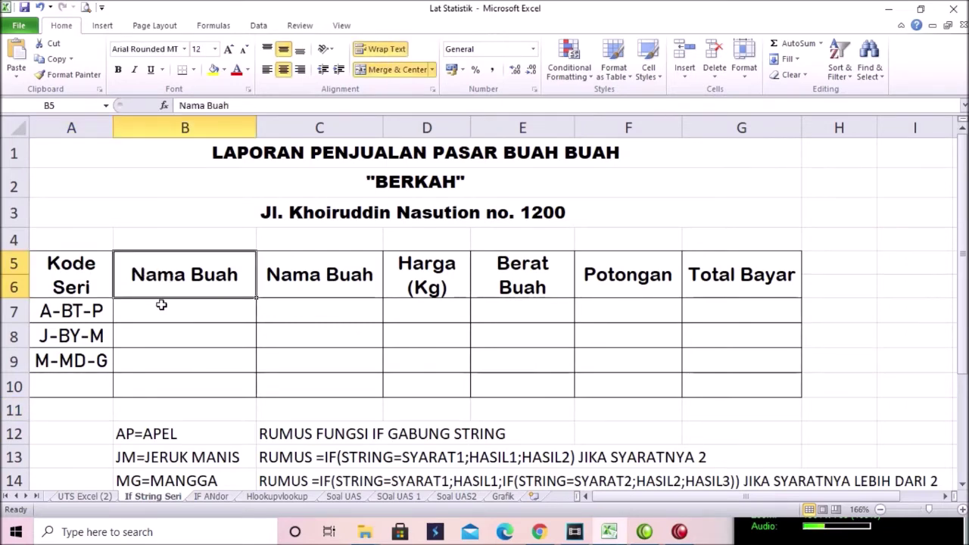
pyautogui.click(169, 312)
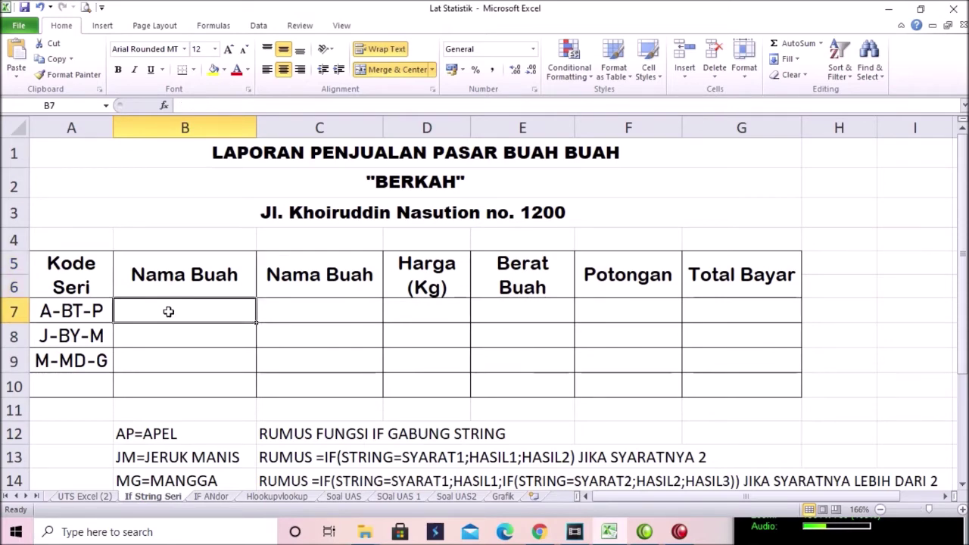
pyautogui.click(75, 308)
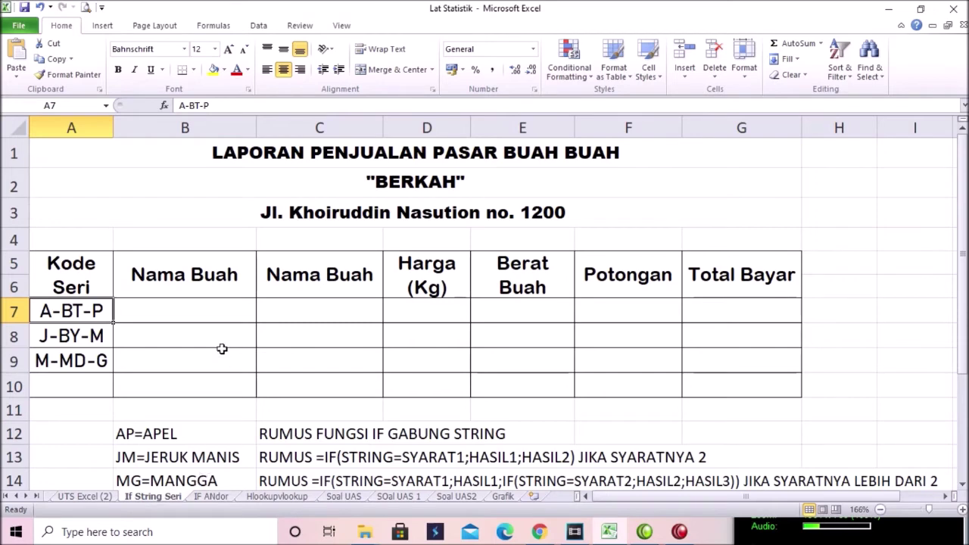
pyautogui.click(173, 315)
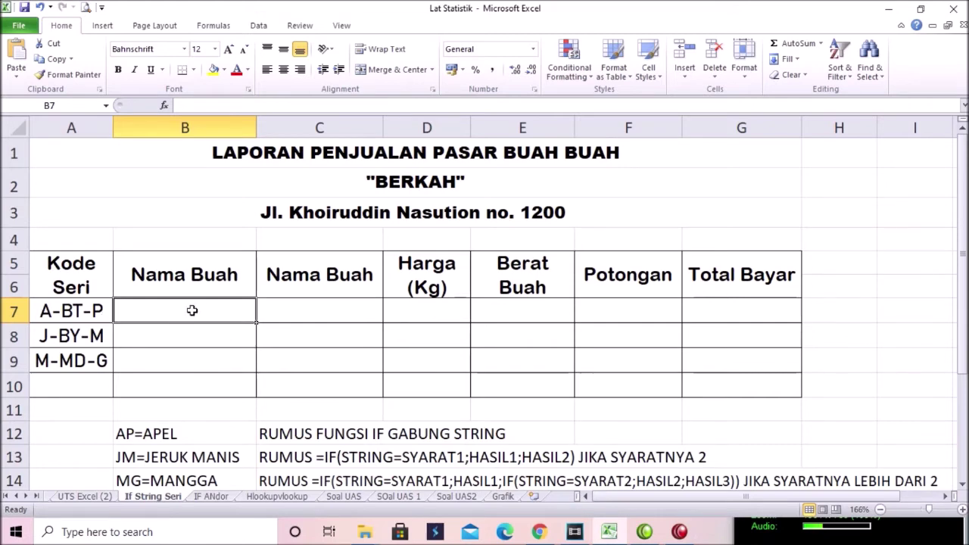
pyautogui.write('=')
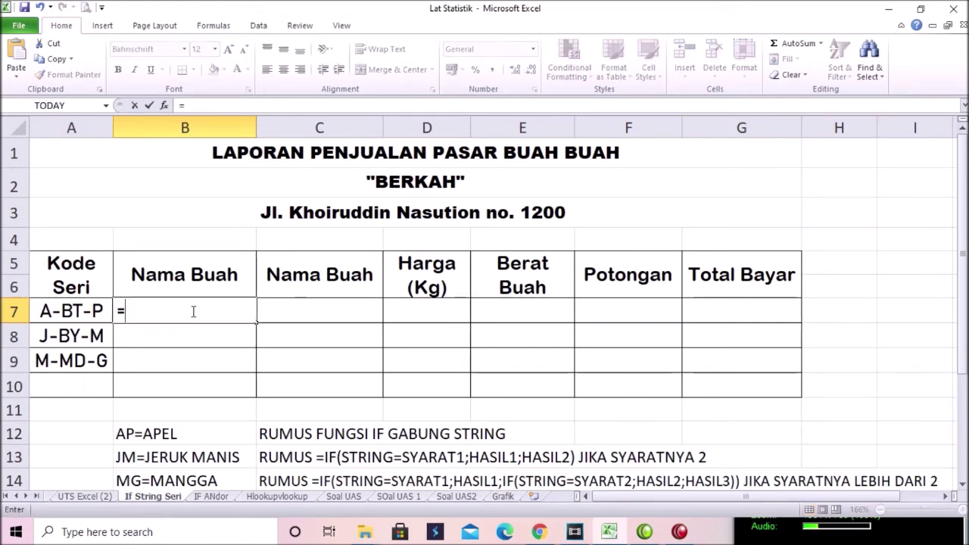
pyautogui.write('IF')
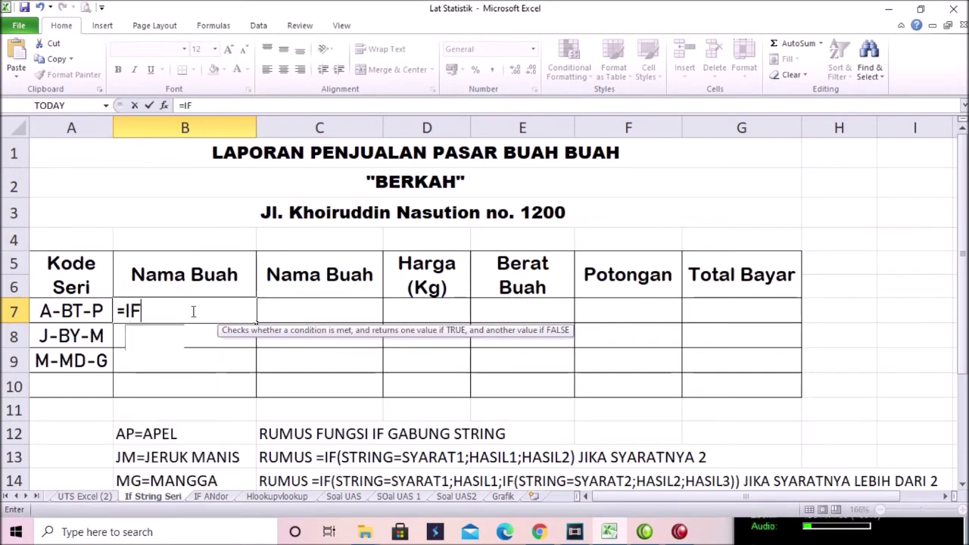
pyautogui.write('(')
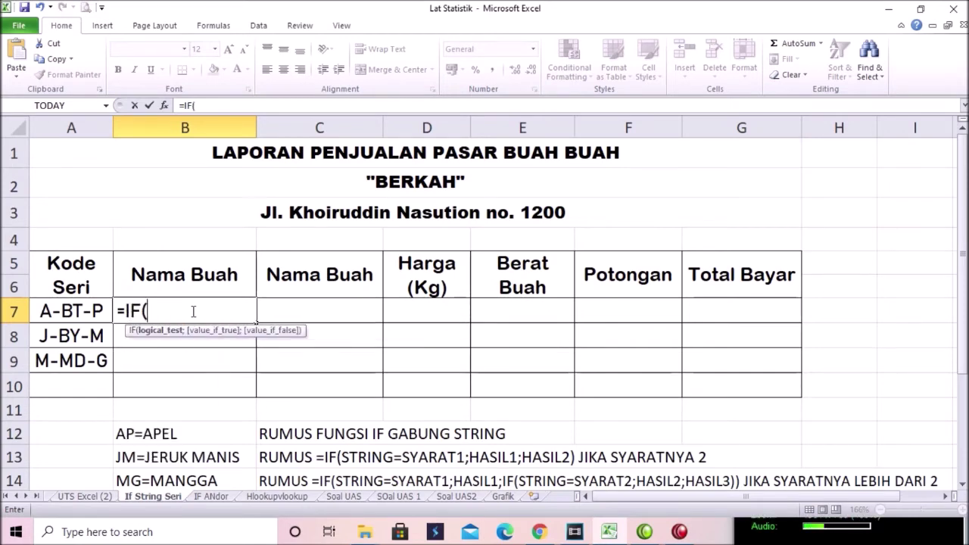
pyautogui.write('LEFT(')
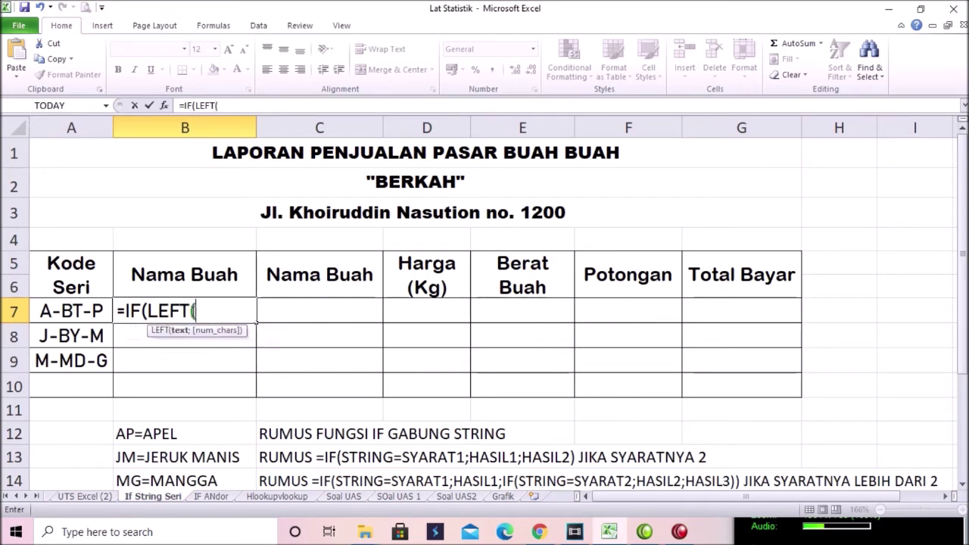
# Write the first IF test in B7, LEFT(A7;1)&RIGHT(A7;1)="AP", beginning the APEL result
pyautogui.click(92, 311)
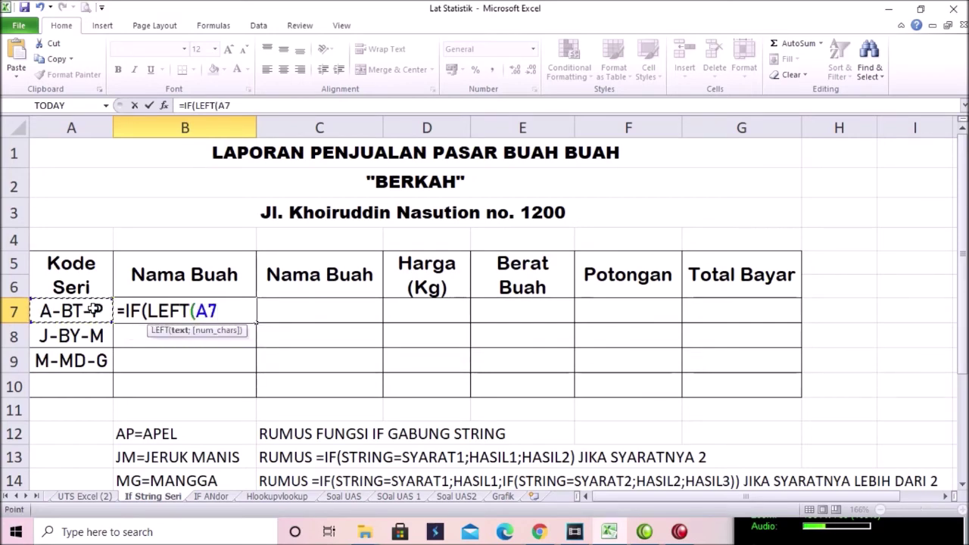
pyautogui.write(';')
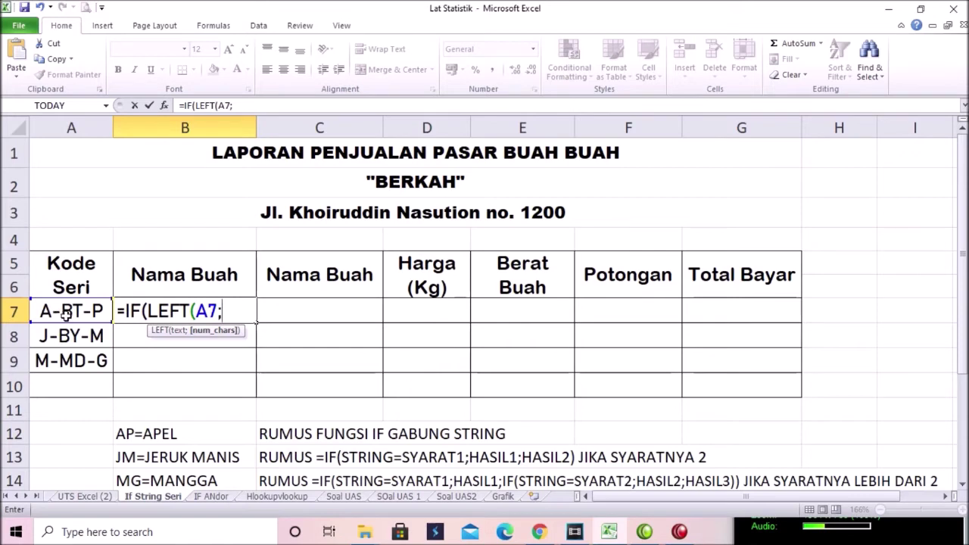
pyautogui.write('1')
pyautogui.write(')')
pyautogui.write('&')
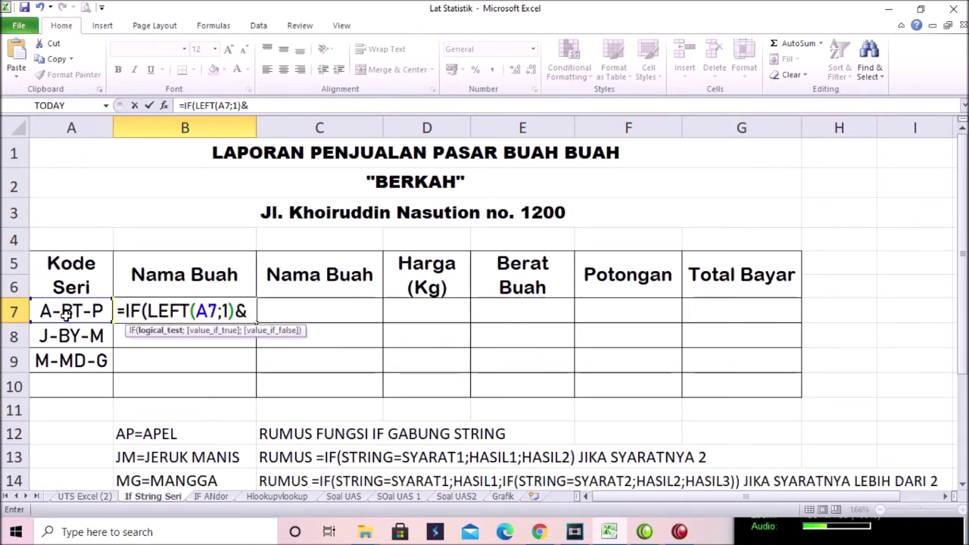
pyautogui.write('R')
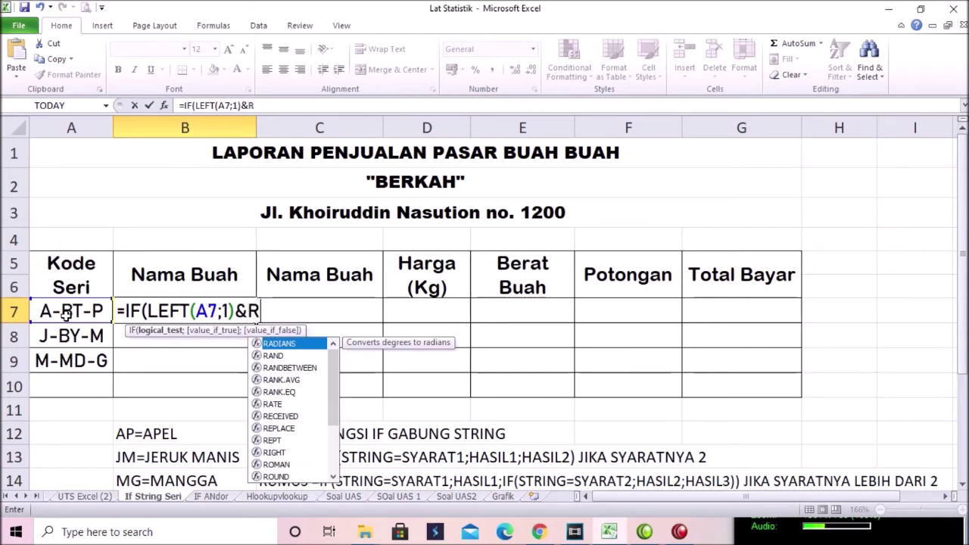
pyautogui.write('IGHT(')
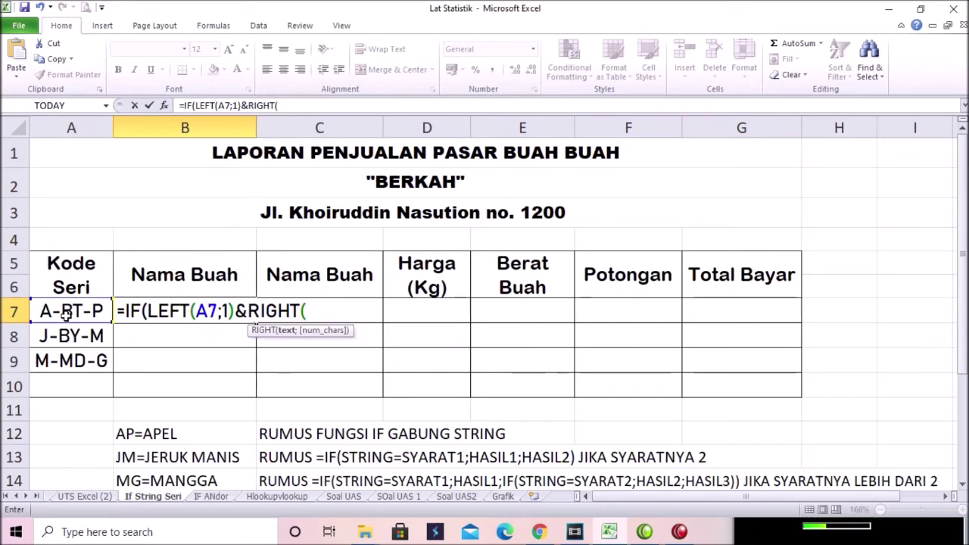
pyautogui.click(74, 311)
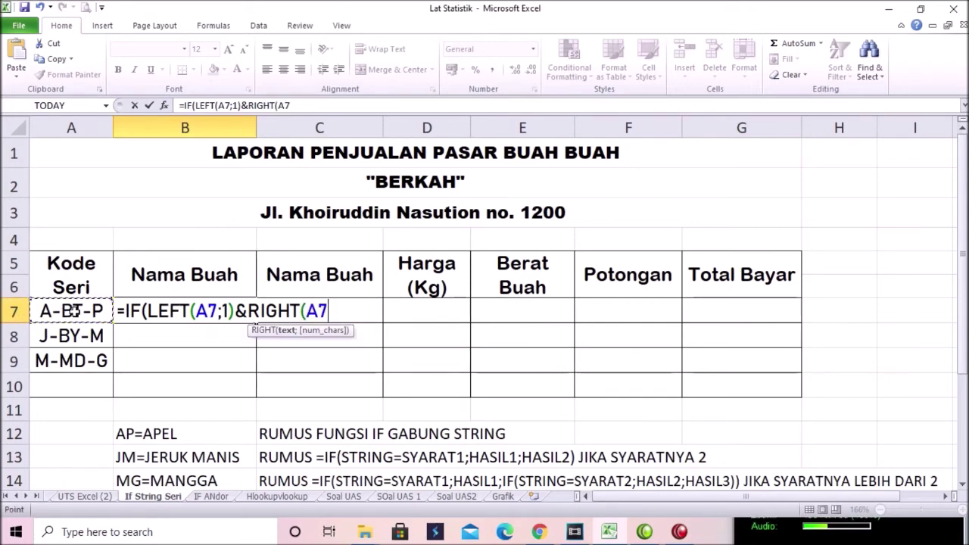
pyautogui.write(';')
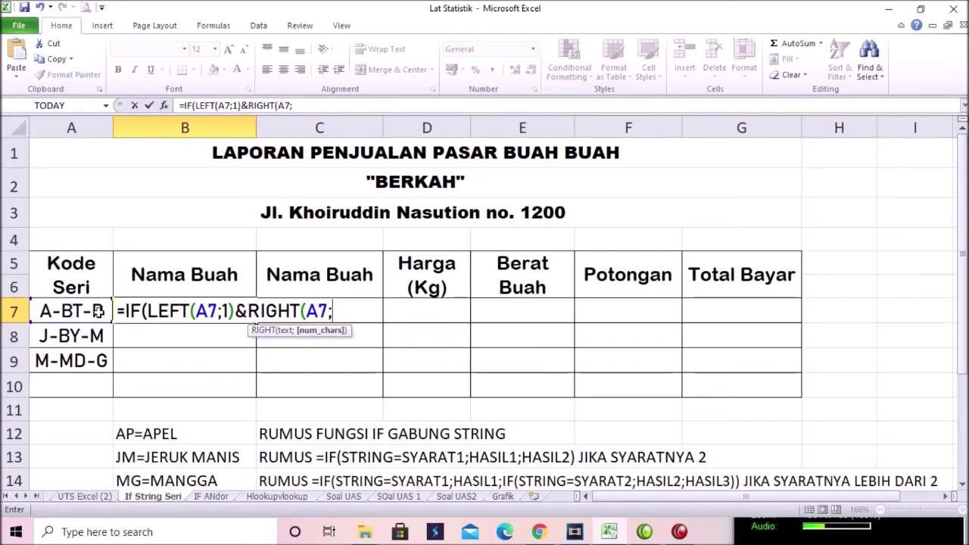
pyautogui.write('1')
pyautogui.write(')')
pyautogui.write('=')
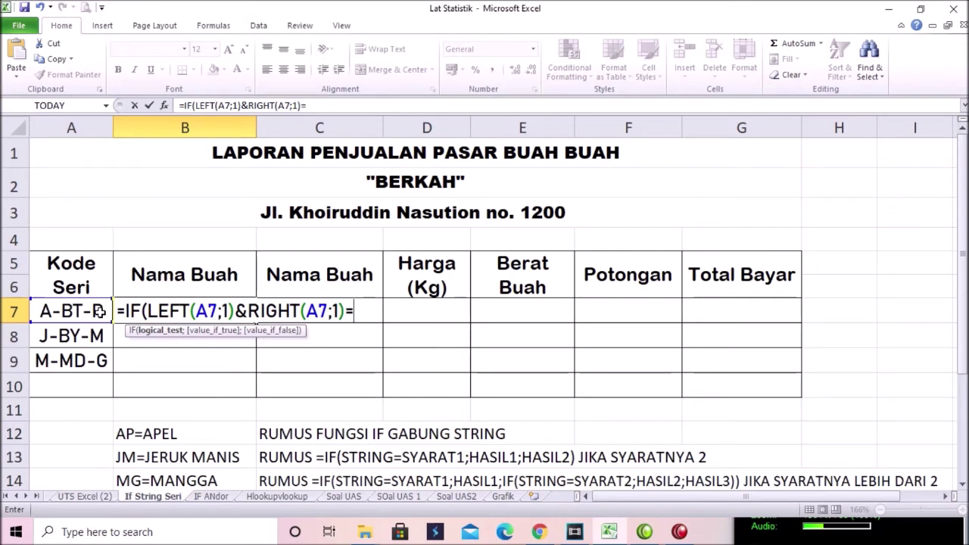
pyautogui.write('"AP')
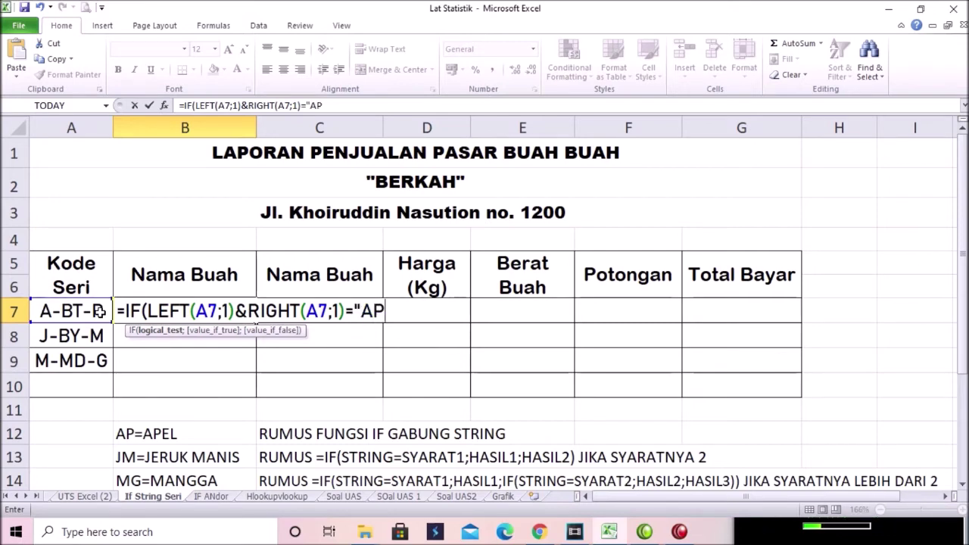
pyautogui.write('"')
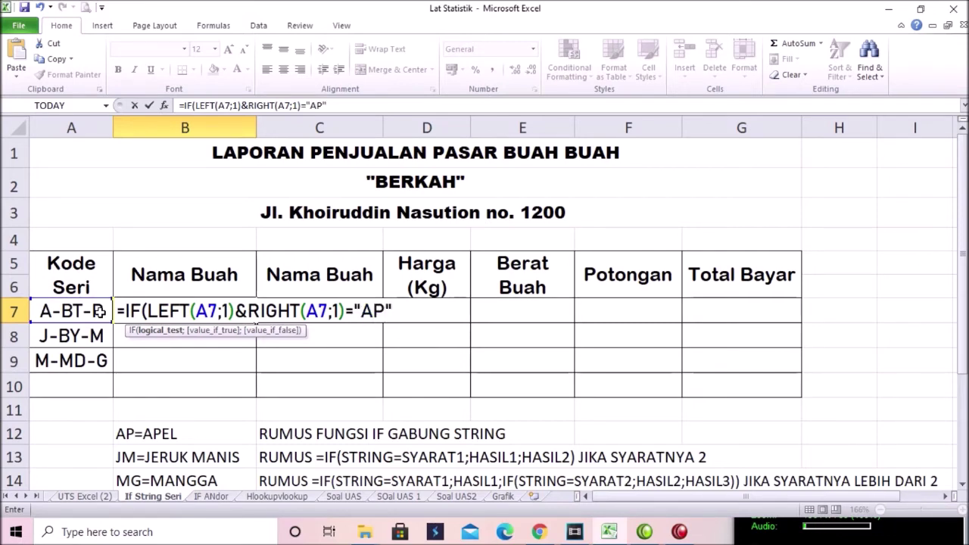
pyautogui.write(';"APE;')
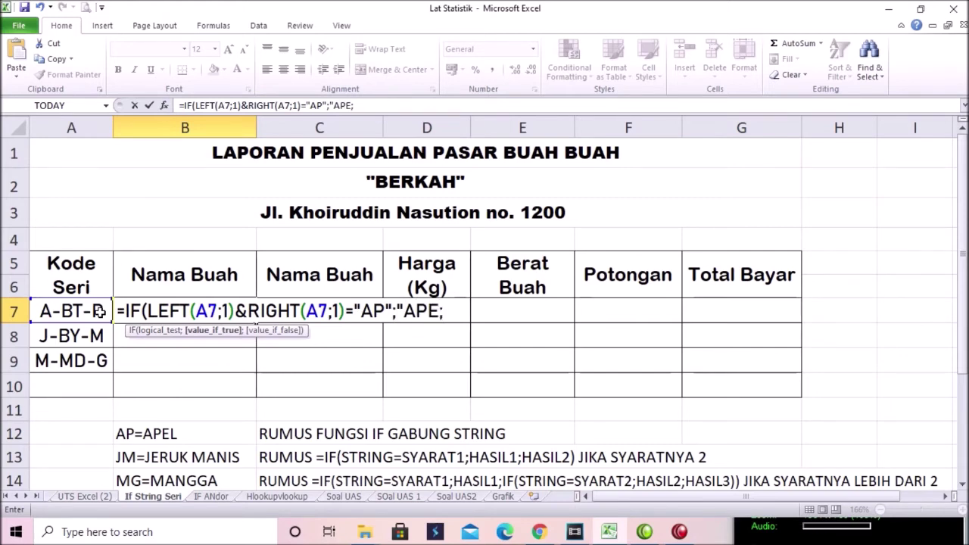
pyautogui.press('BackSpace')
# Finish "APEL" and add a nested IF returning "JERUK MANIS" for "JM", otherwise "MANGGA"
pyautogui.write('L";IF')
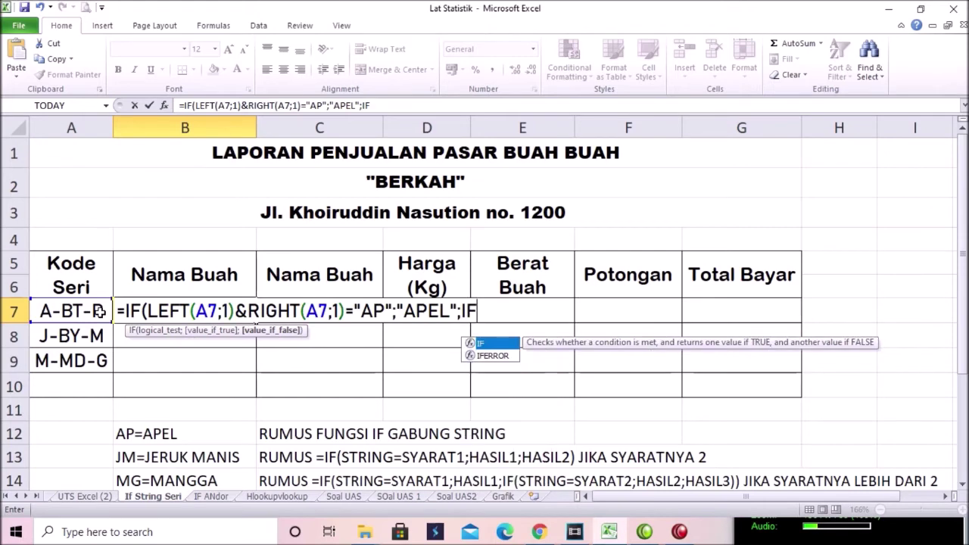
pyautogui.write('(')
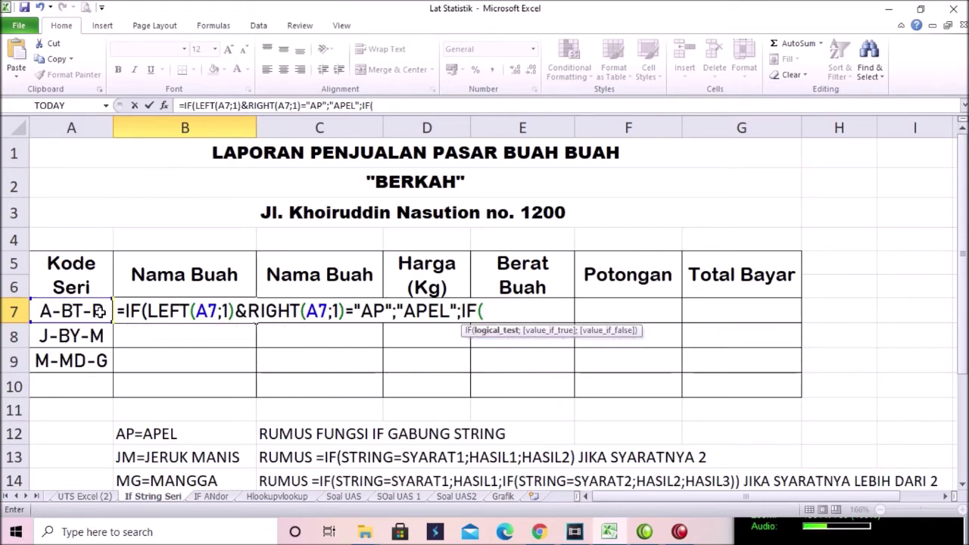
pyautogui.write('LEFT')
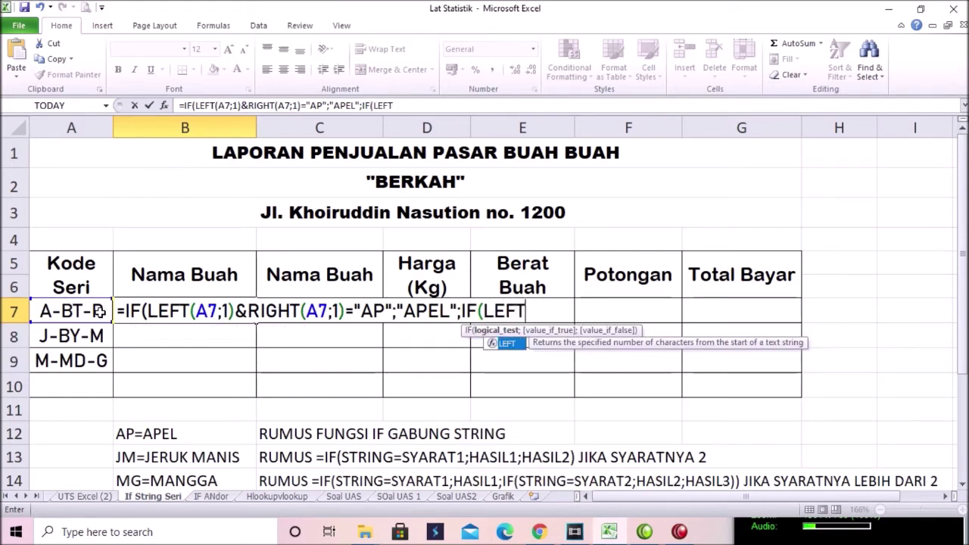
pyautogui.write('(')
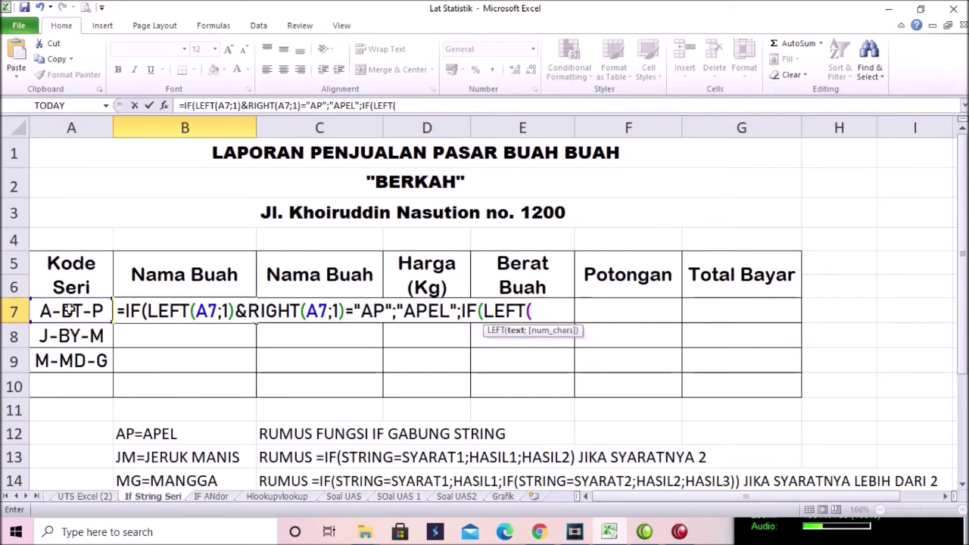
pyautogui.click(73, 311)
pyautogui.write(';1')
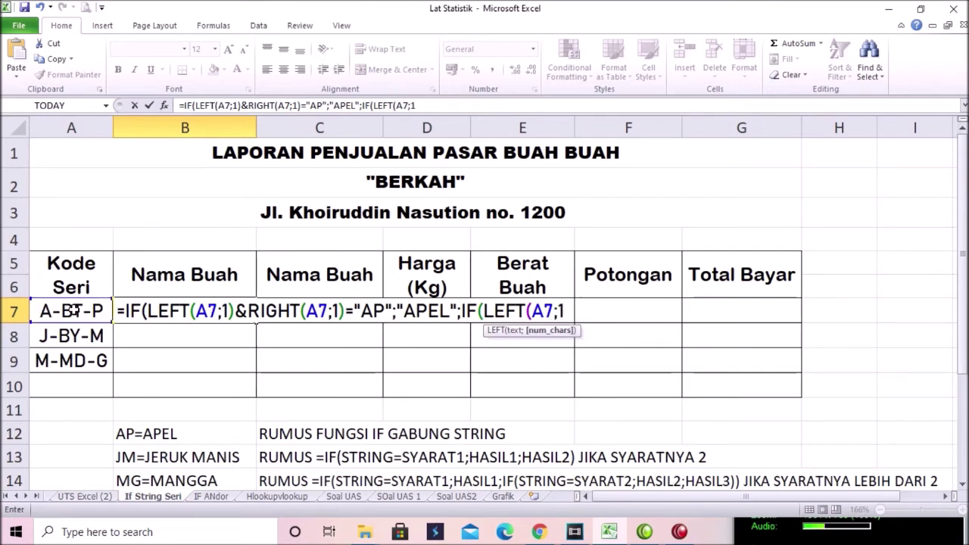
pyautogui.write(')&RIGHT')
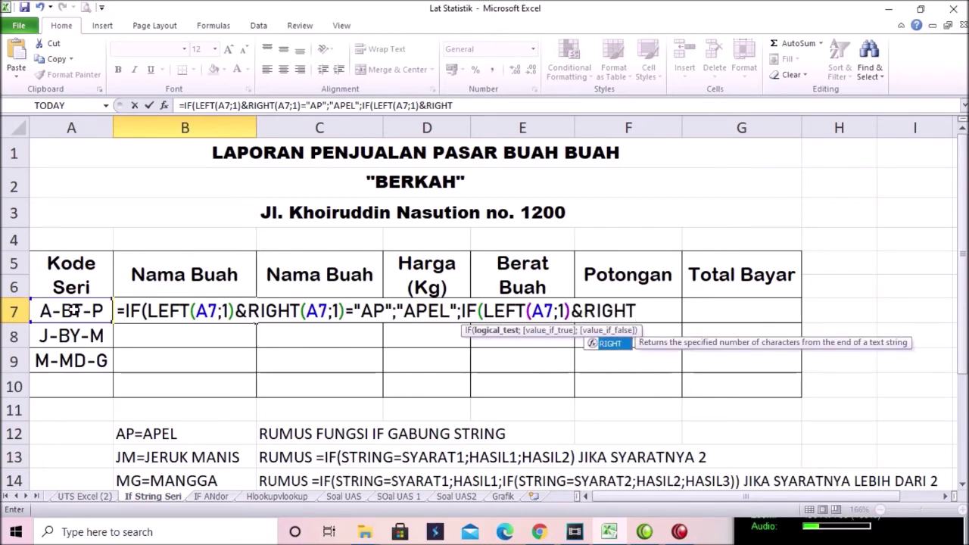
pyautogui.write('(')
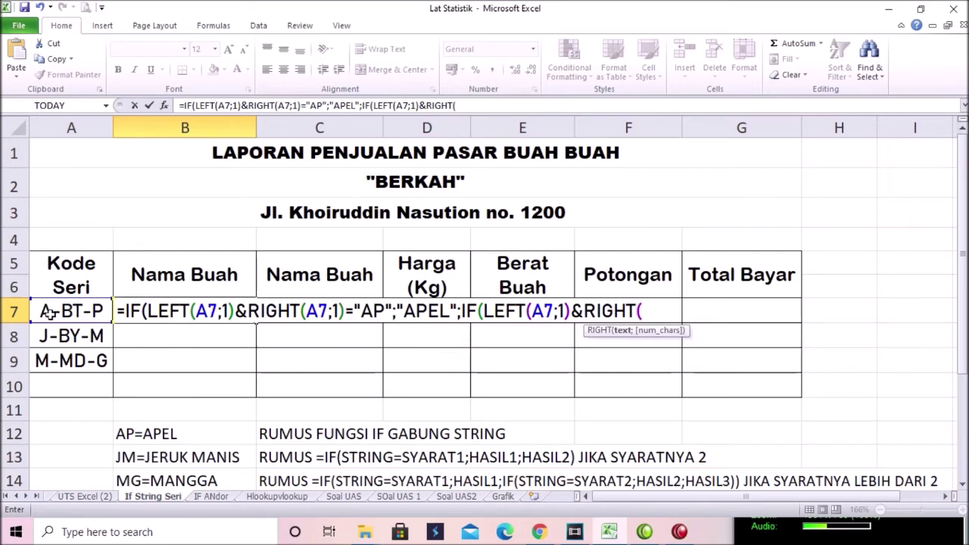
pyautogui.click(87, 311)
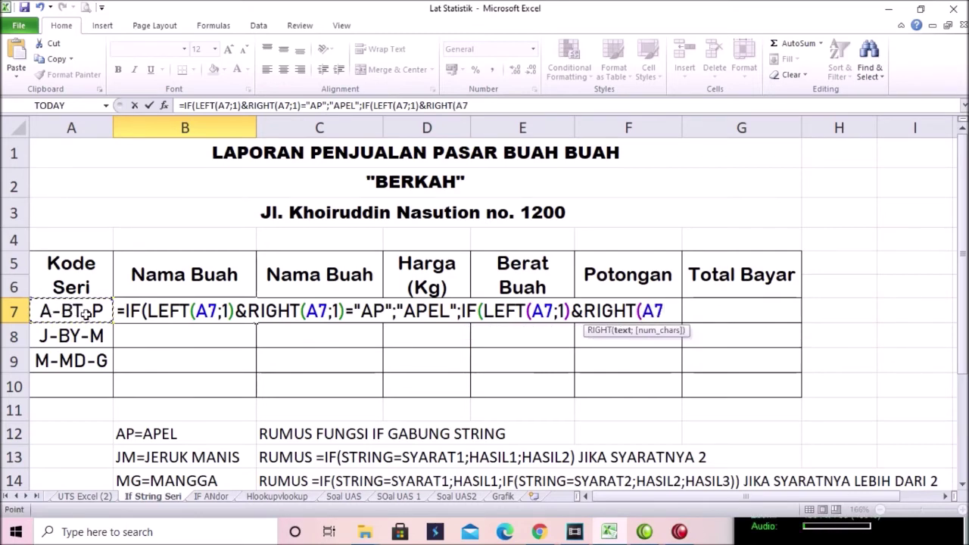
pyautogui.write(';1')
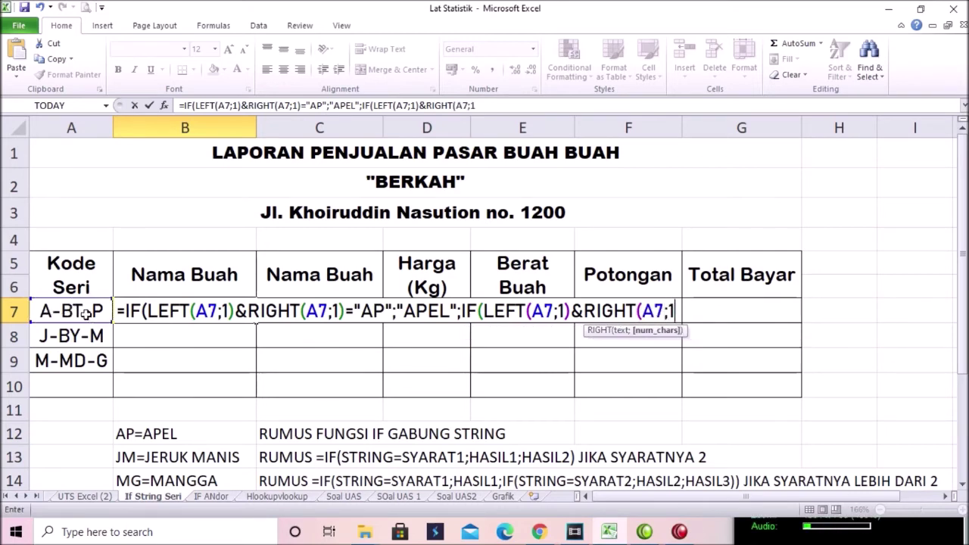
pyautogui.write(')=')
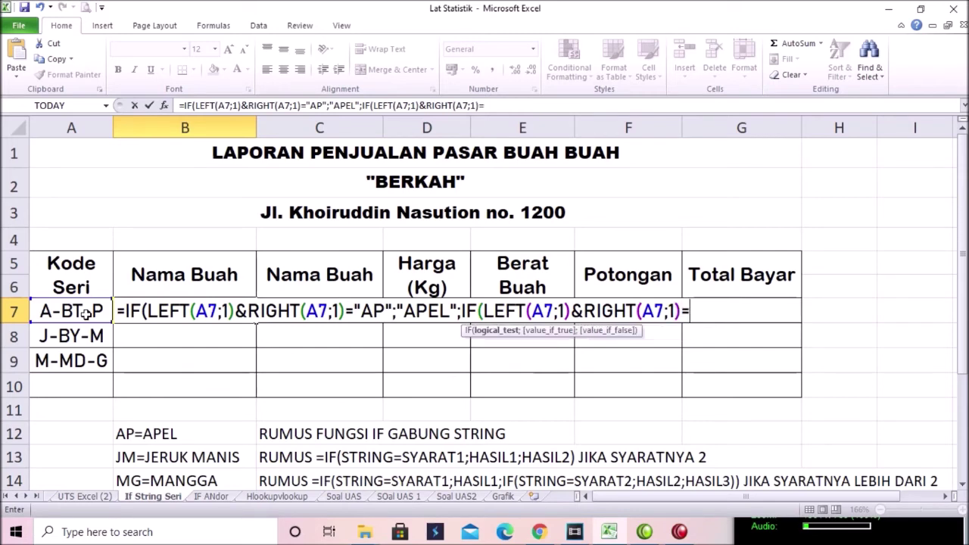
pyautogui.write('"JM"')
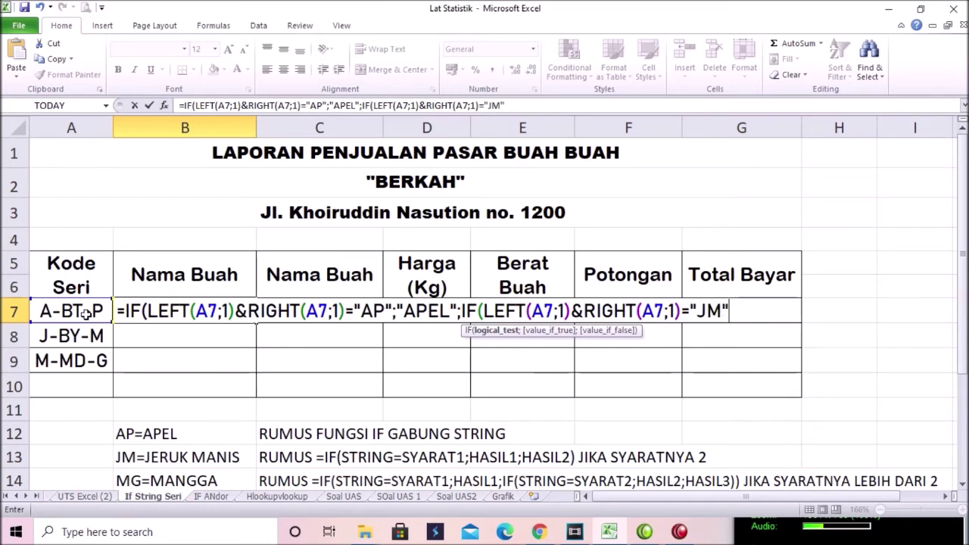
pyautogui.write(';"')
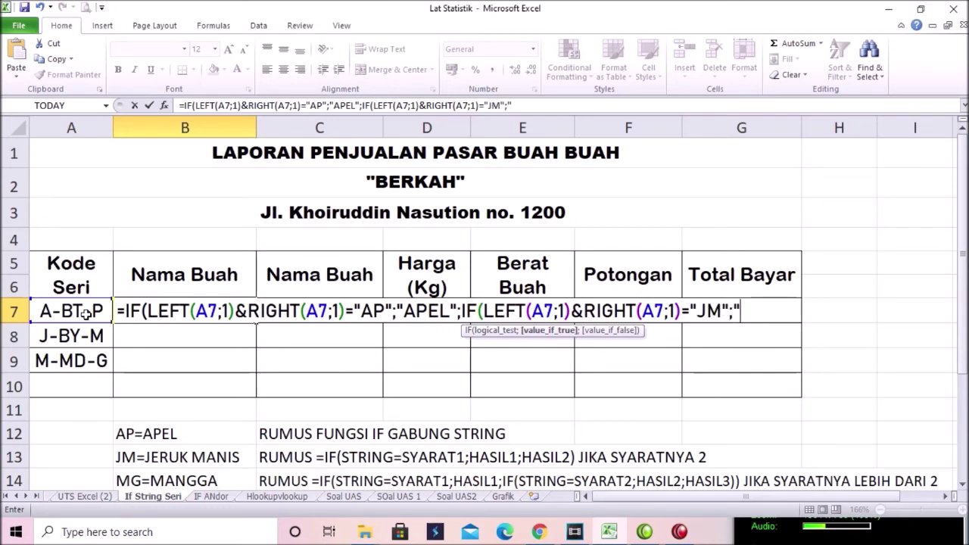
pyautogui.write('JERUK MANIS')
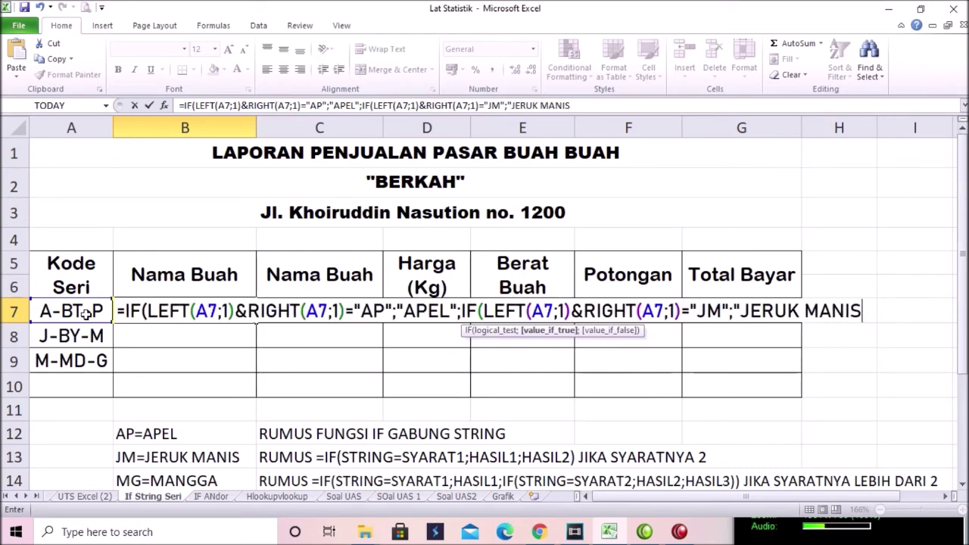
pyautogui.write('"')
pyautogui.write(';"')
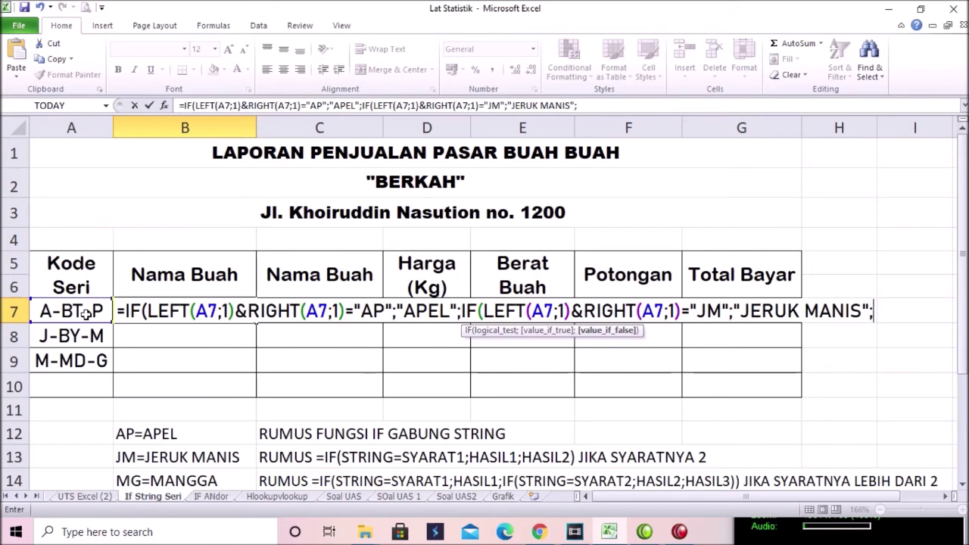
pyautogui.write('MANGGA')
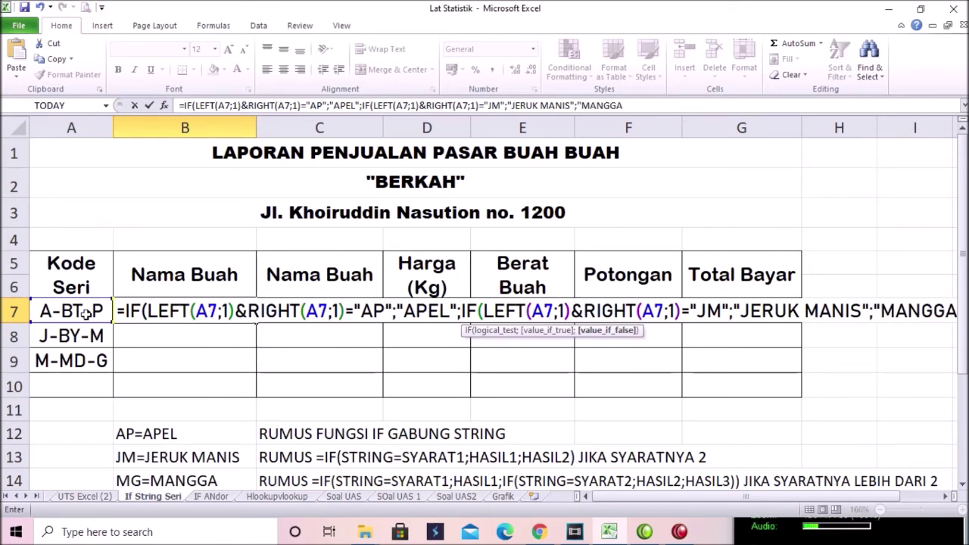
pyautogui.write('"')
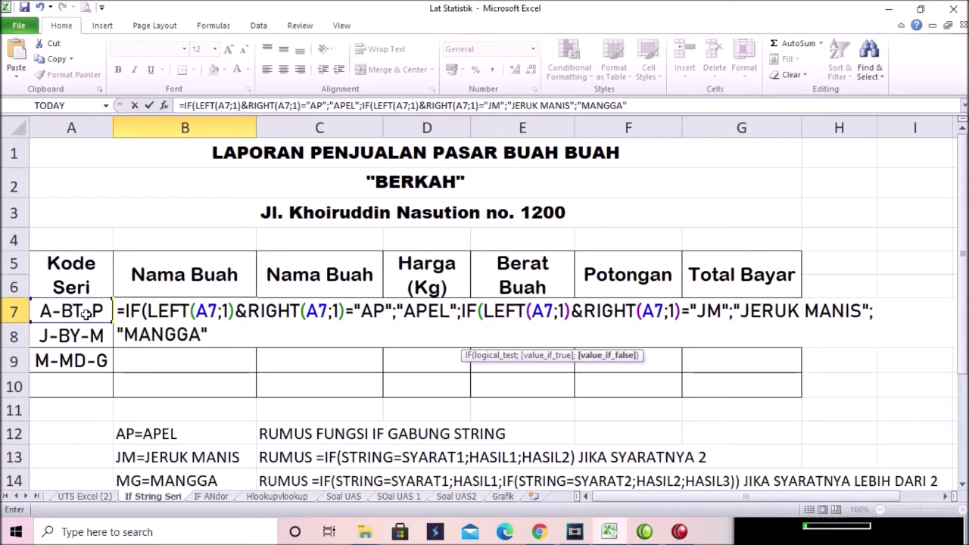
pyautogui.write(')')
pyautogui.write(')')
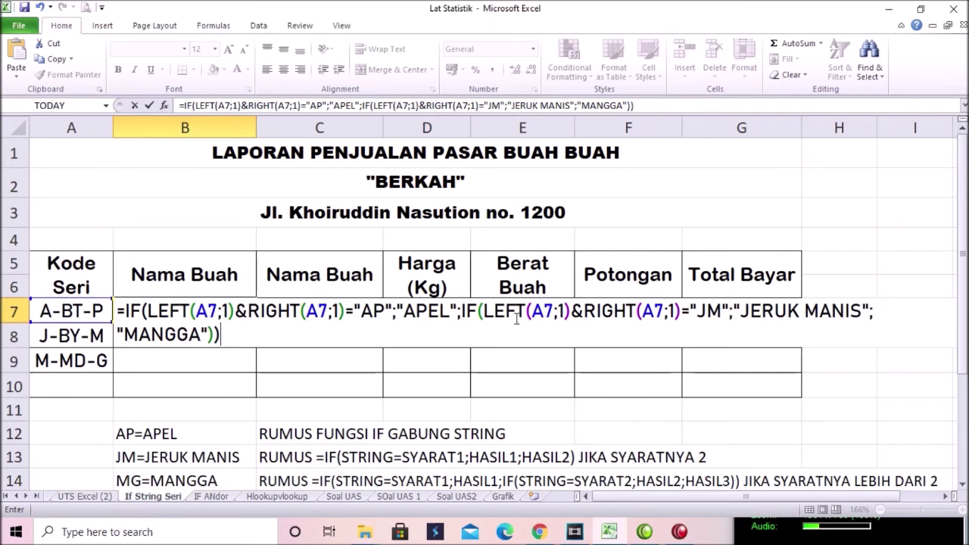
# Correct the closing parentheses, check the MANGGA argument, and commit the B7 formula
pyautogui.press('BackSpace')
pyautogui.write(')')
pyautogui.click(182, 336)
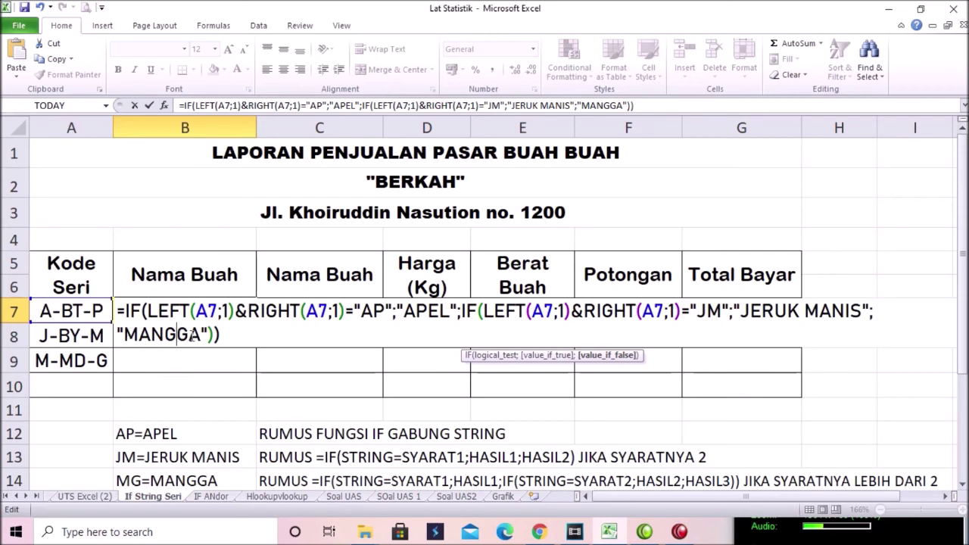
pyautogui.click(226, 334)
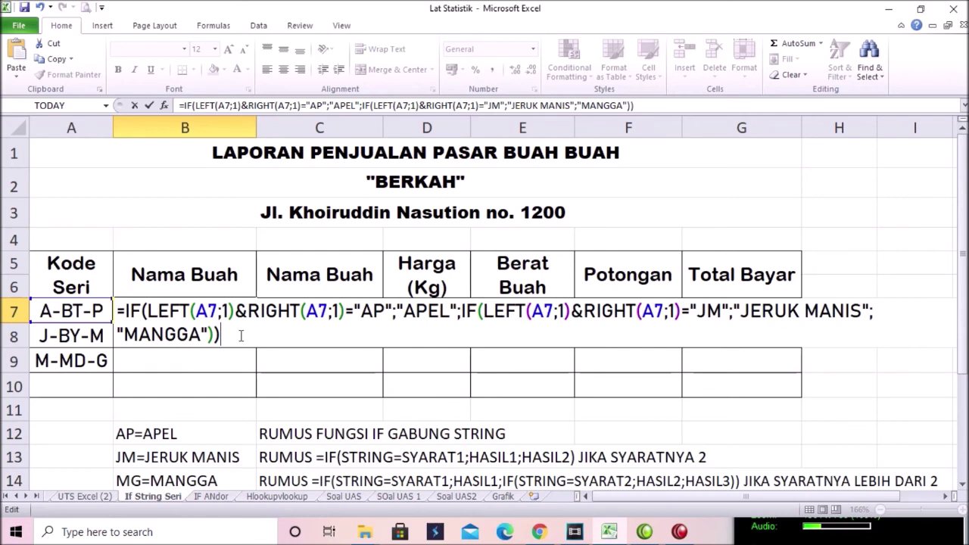
pyautogui.press('Return')
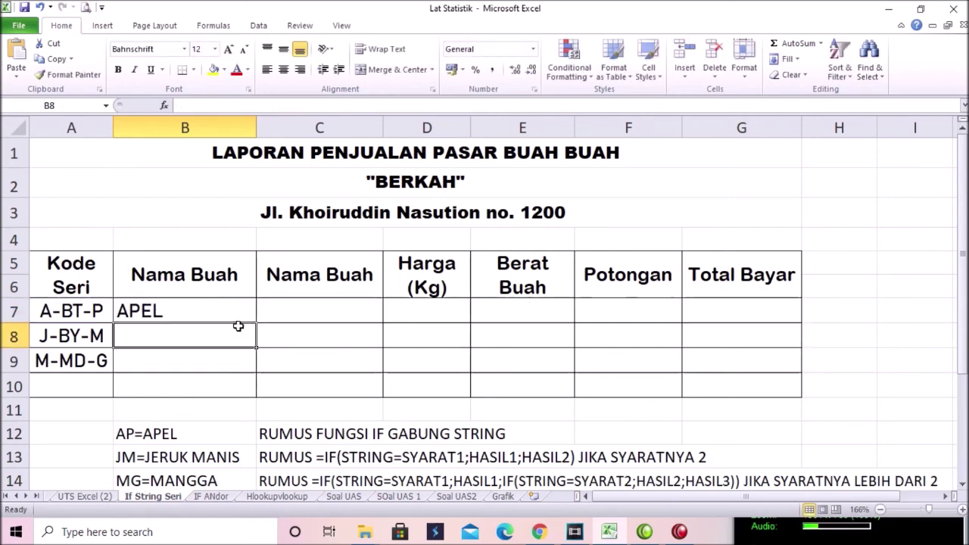
# Fill the B7 formula down to B9 so rows show APEL, JERUK MANIS and MANGGA
pyautogui.click(227, 309)
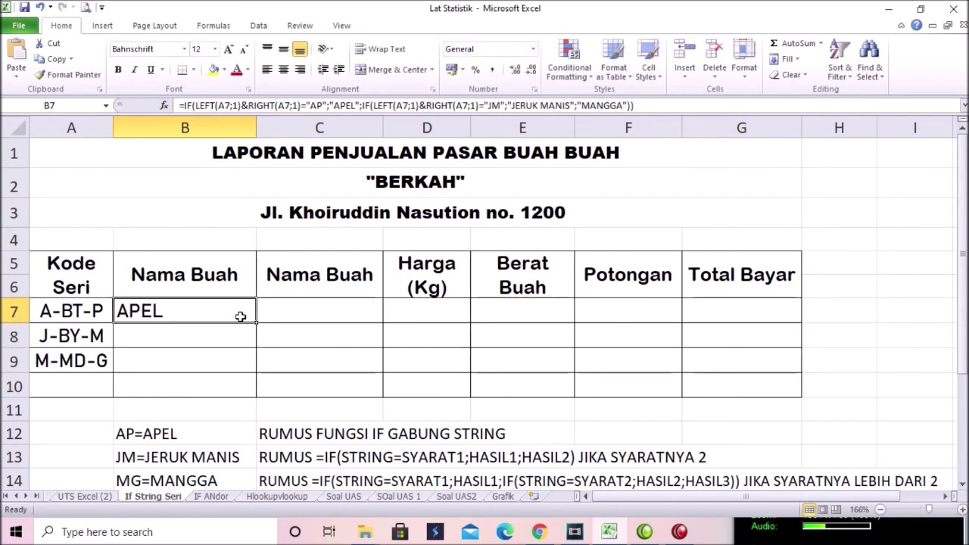
pyautogui.moveTo(258, 323); pyautogui.dragTo(258, 355)
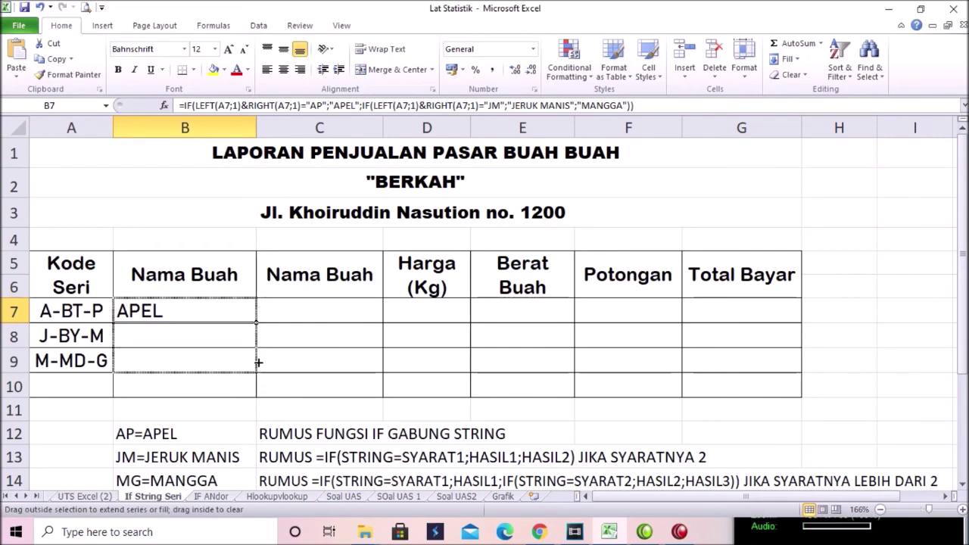
pyautogui.moveTo(259, 355); pyautogui.dragTo(258, 364)
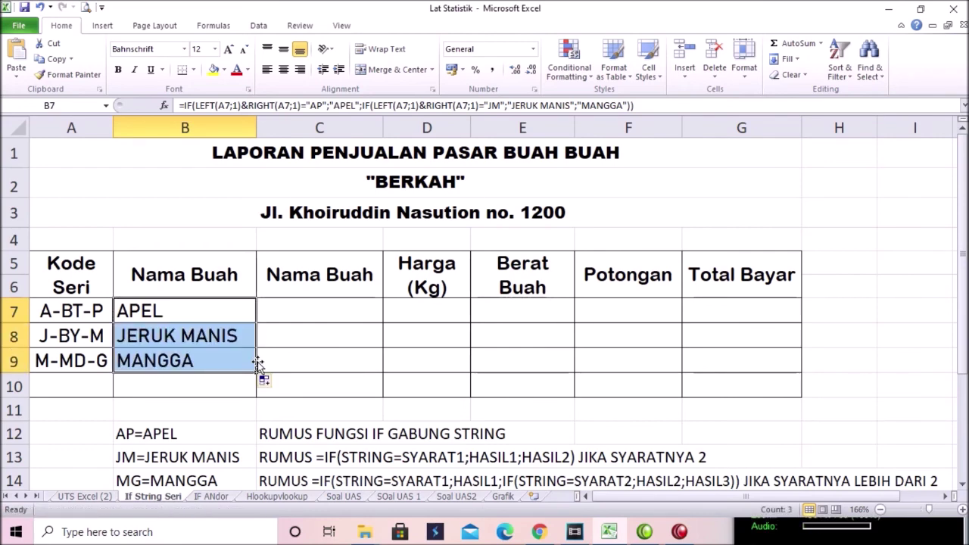